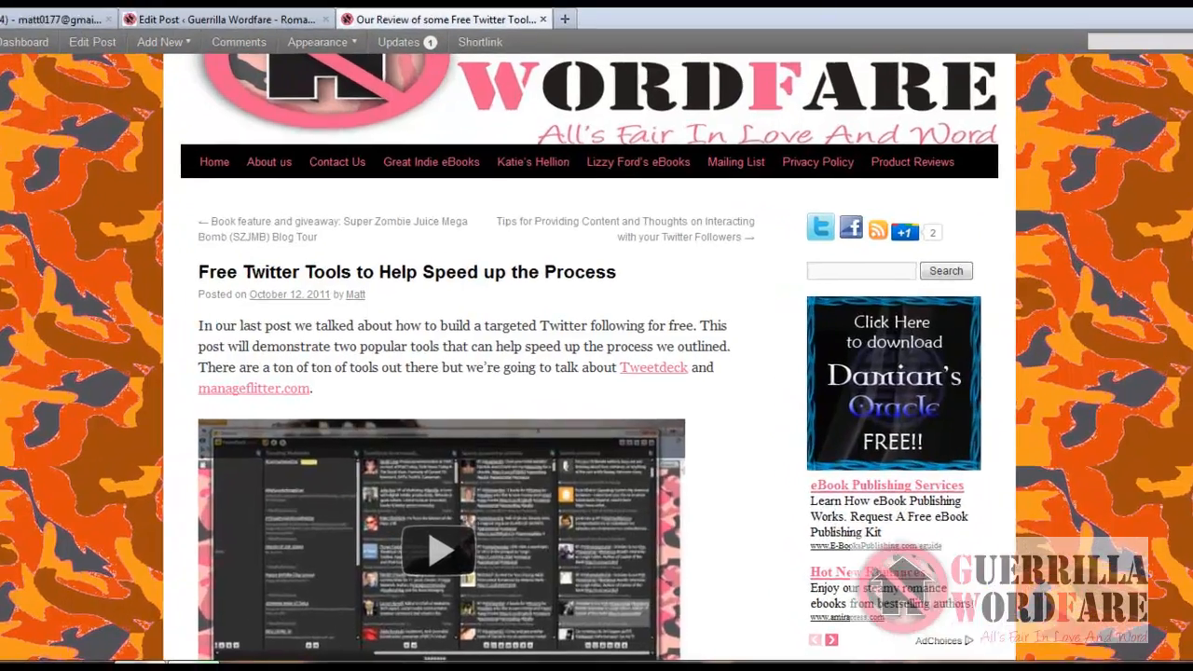
# - Look over the published Free Twitter Tools post, then bring up its WordPress editing page
pyautogui.scroll(-8, 454, 322)
pyautogui.scroll(5, 1157, 207)
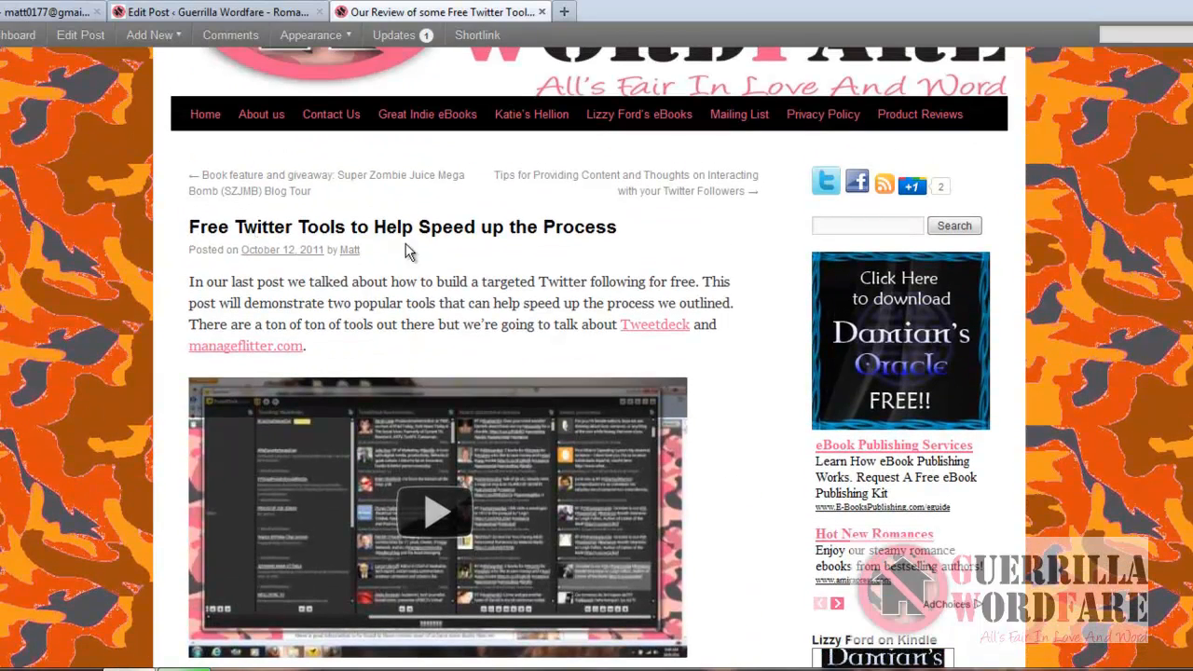
pyautogui.click(233, 13)
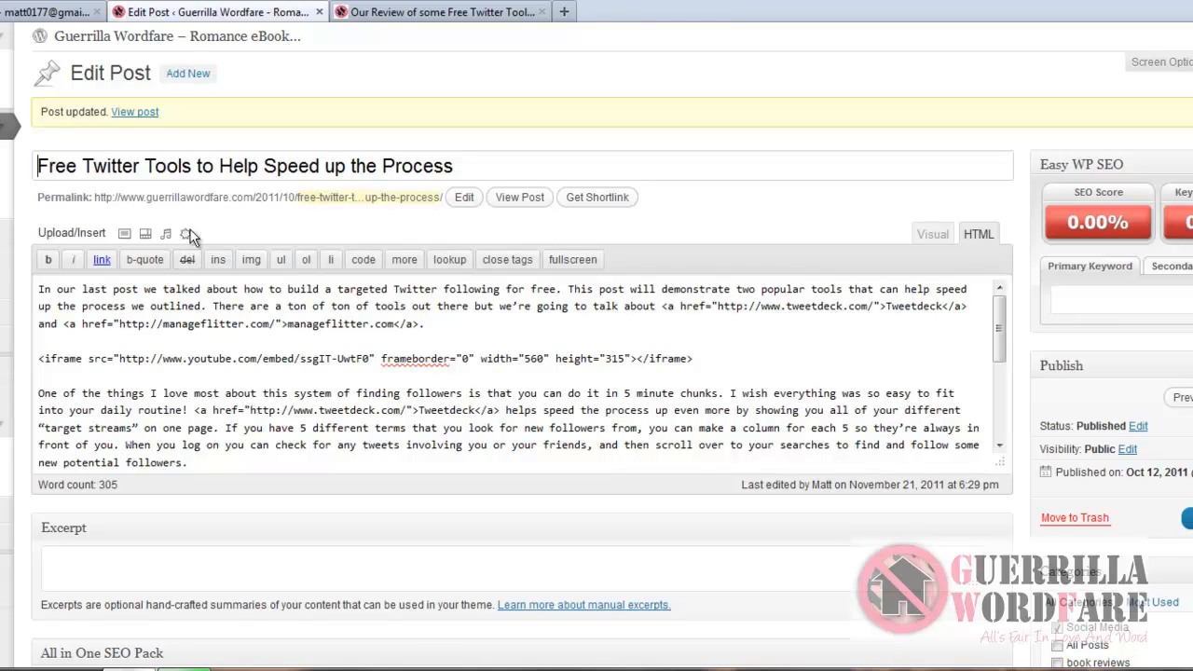
# - Copy "Free Twitter Tools" from the post title into the Easy WP SEO primary keyword and update the post
pyautogui.moveTo(192, 166); pyautogui.dragTo(37, 165)
pyautogui.rightClick(84, 165)
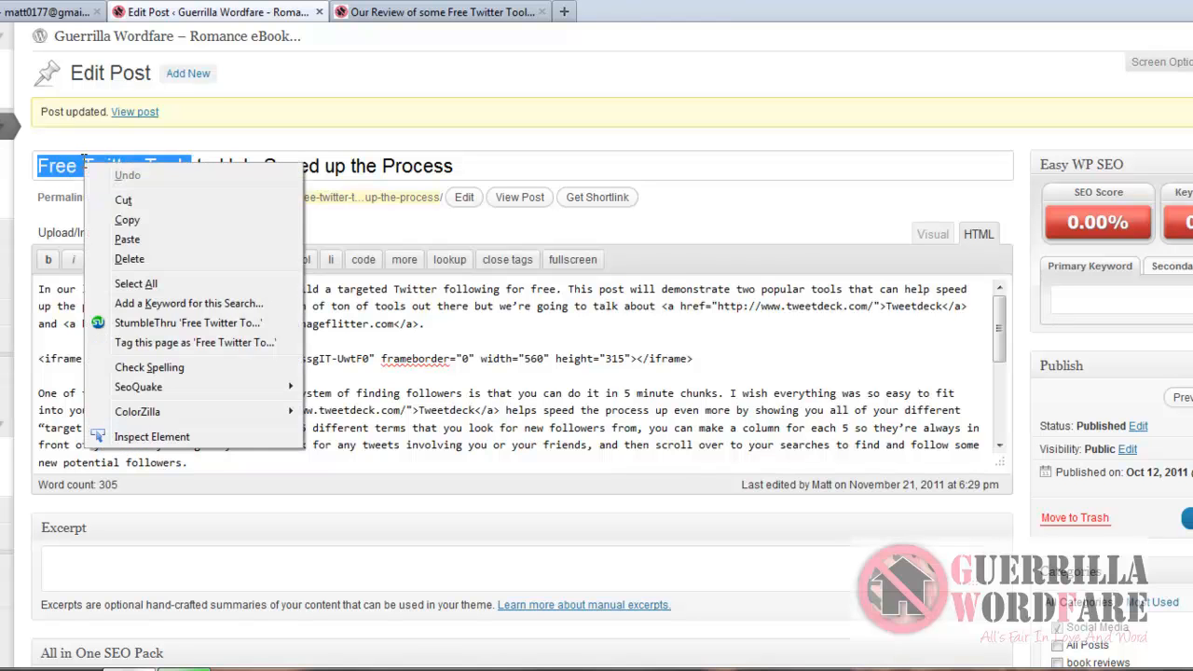
pyautogui.click(123, 220)
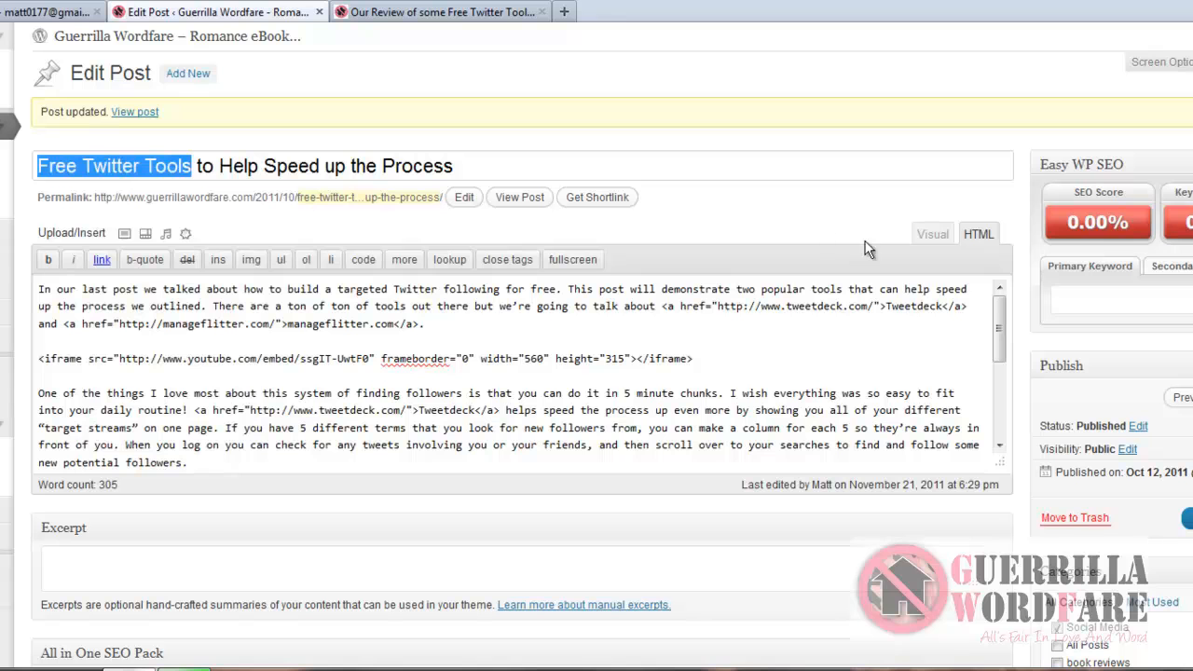
pyautogui.click(1075, 297)
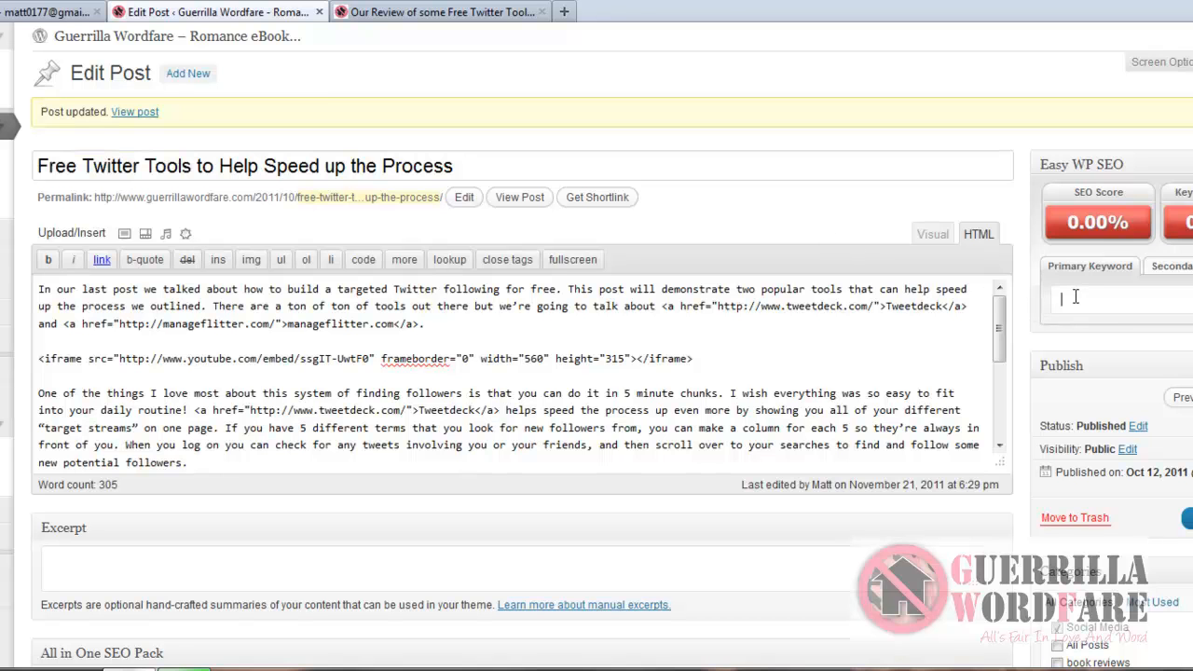
pyautogui.rightClick(1075, 296)
pyautogui.click(1123, 375)
pyautogui.click(1189, 519)
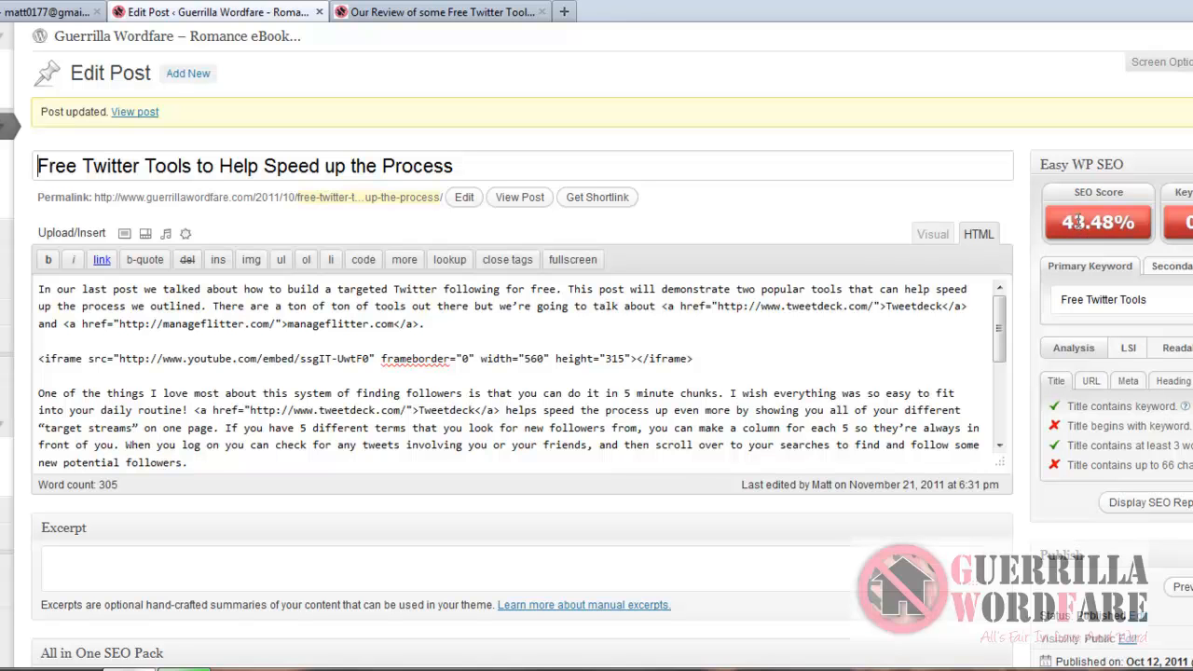
# - Look through the published post's body text and come back to its heading
pyautogui.click(454, 15)
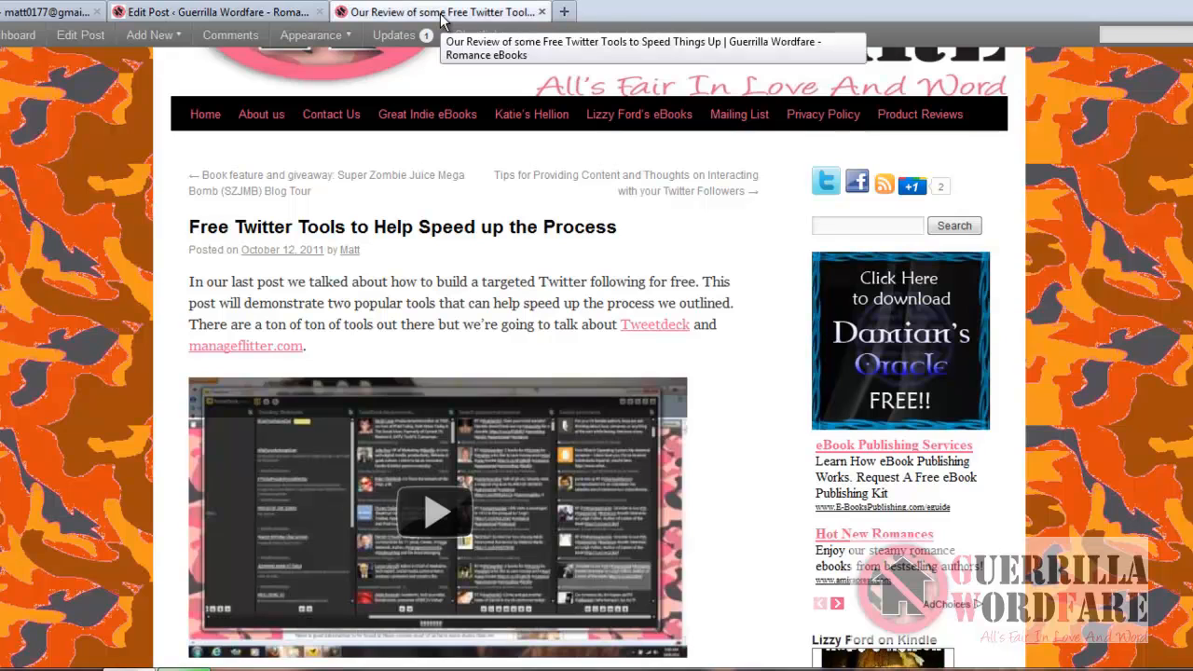
pyautogui.scroll(-3, 451, 302)
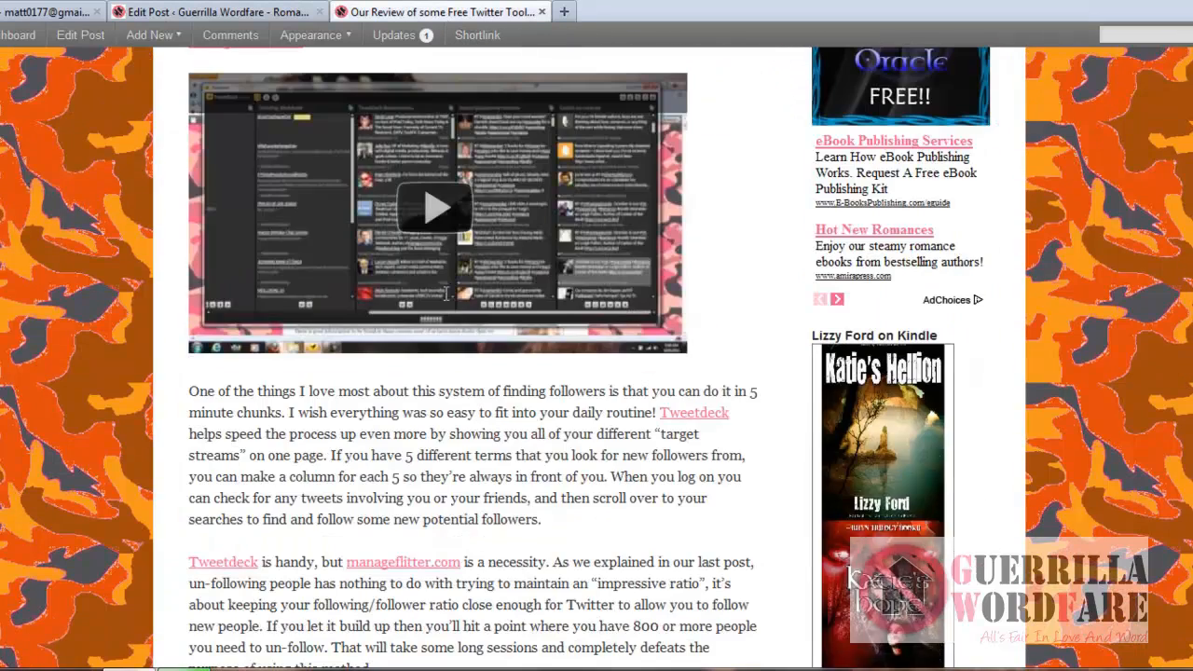
pyautogui.scroll(2, 471, 493)
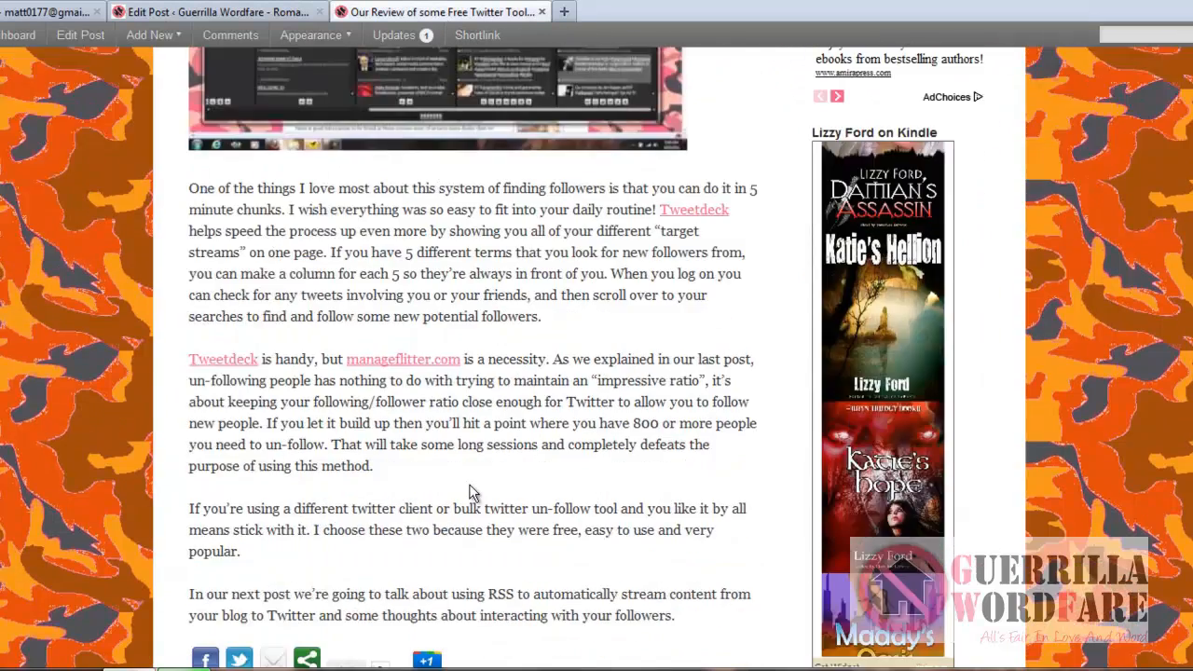
pyautogui.scroll(3, 471, 492)
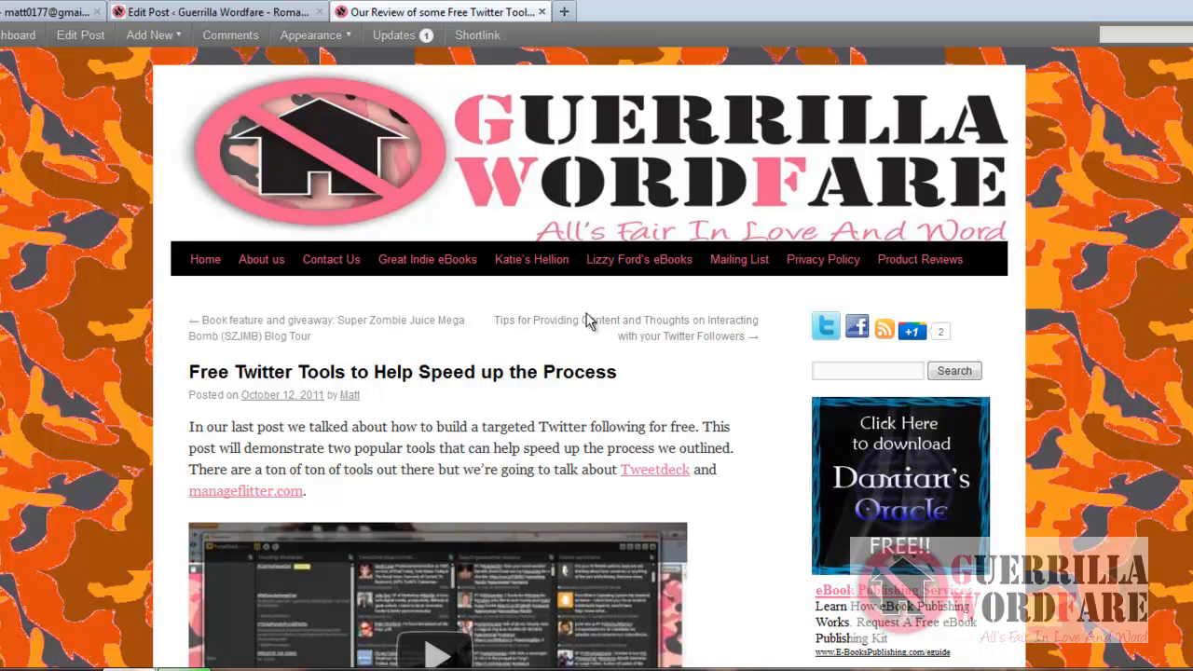
# - Compare the title checks and the All in One SEO title in the post editor with the published page's title
pyautogui.click(239, 13)
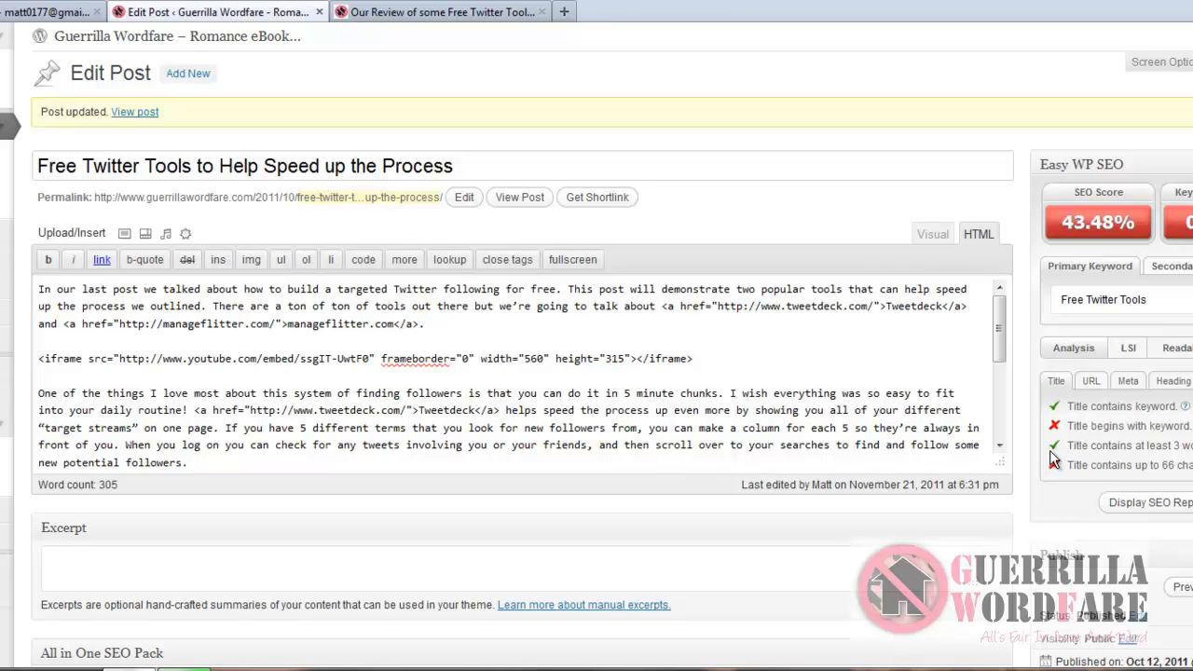
pyautogui.scroll(-2, 512, 410)
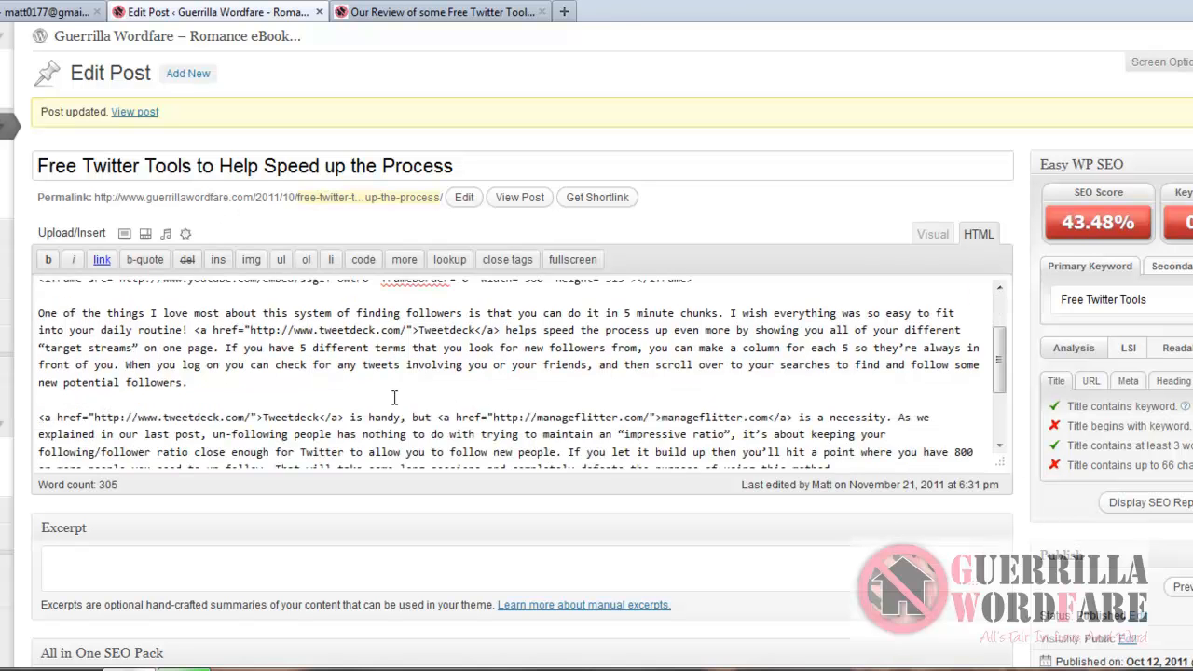
pyautogui.scroll(-1, 289, 625)
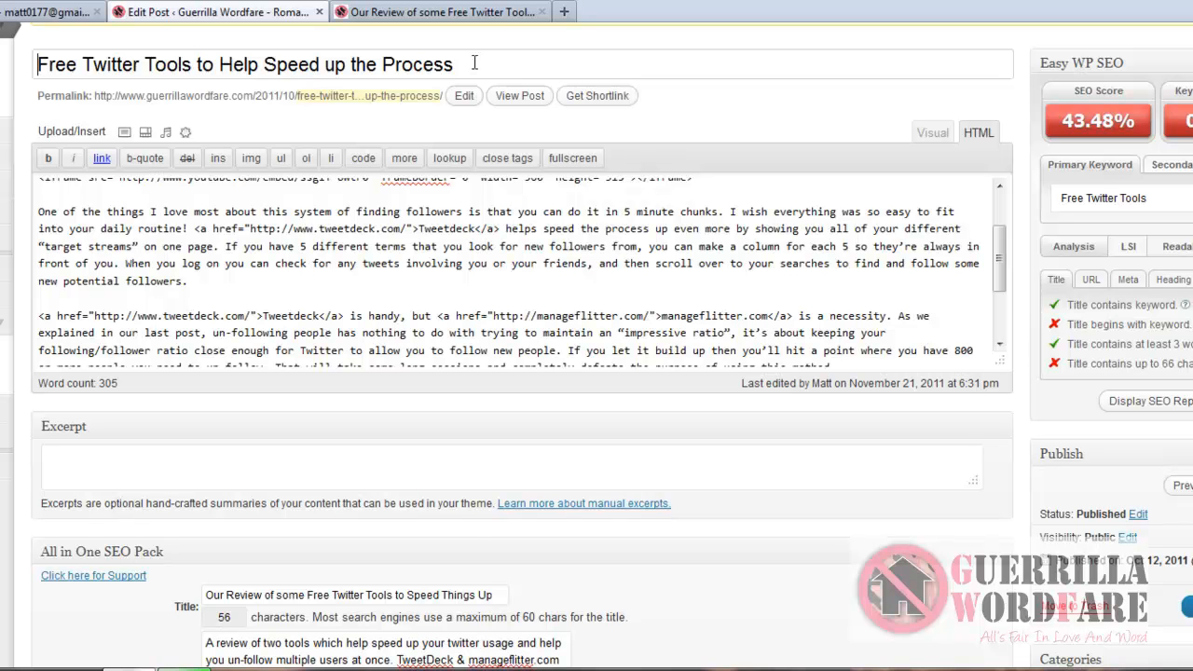
pyautogui.click(491, 17)
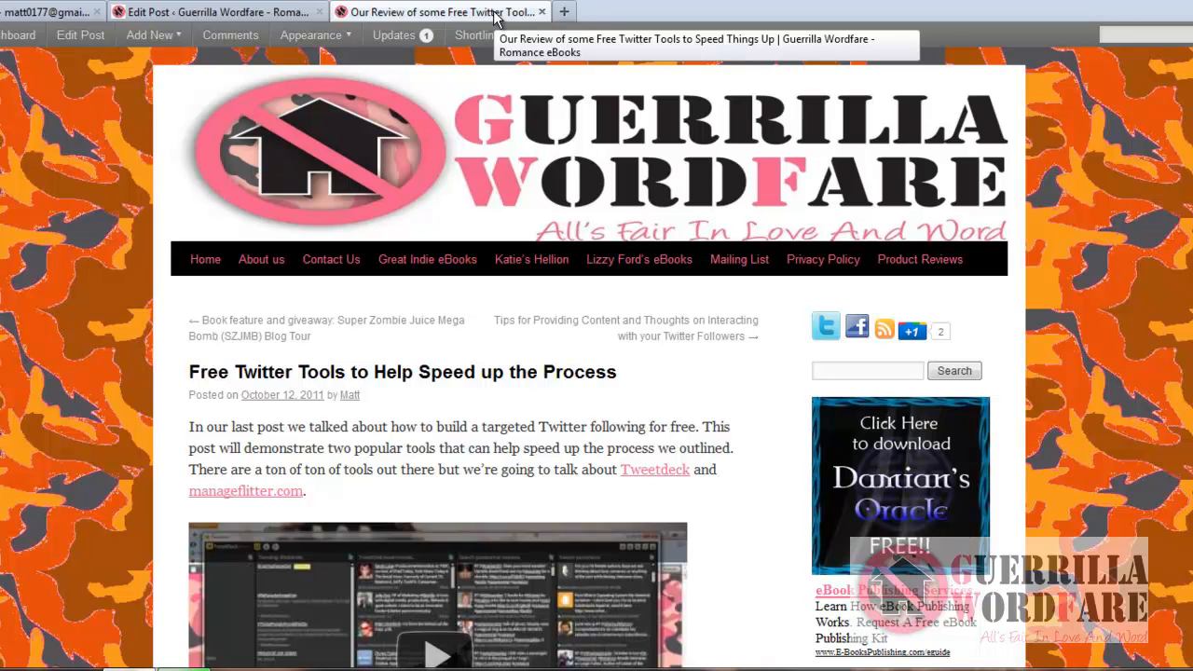
pyautogui.click(248, 13)
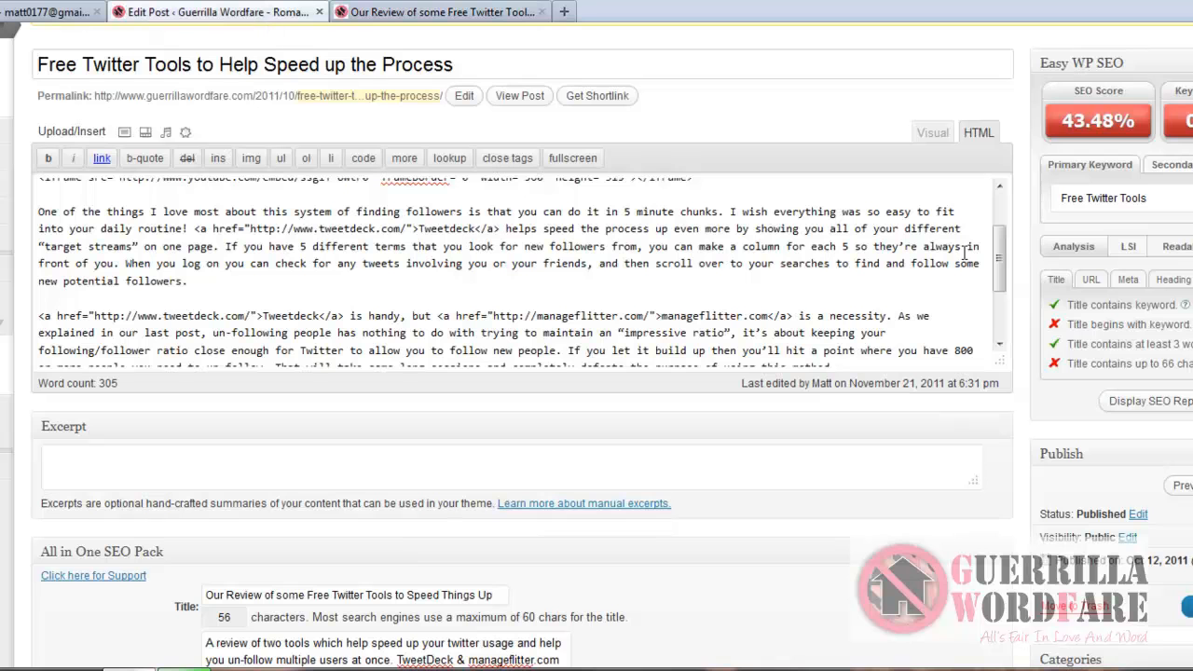
# - Review the Easy WP SEO checks for the URL and meta tags against the permalink and SEO description
pyautogui.click(1091, 281)
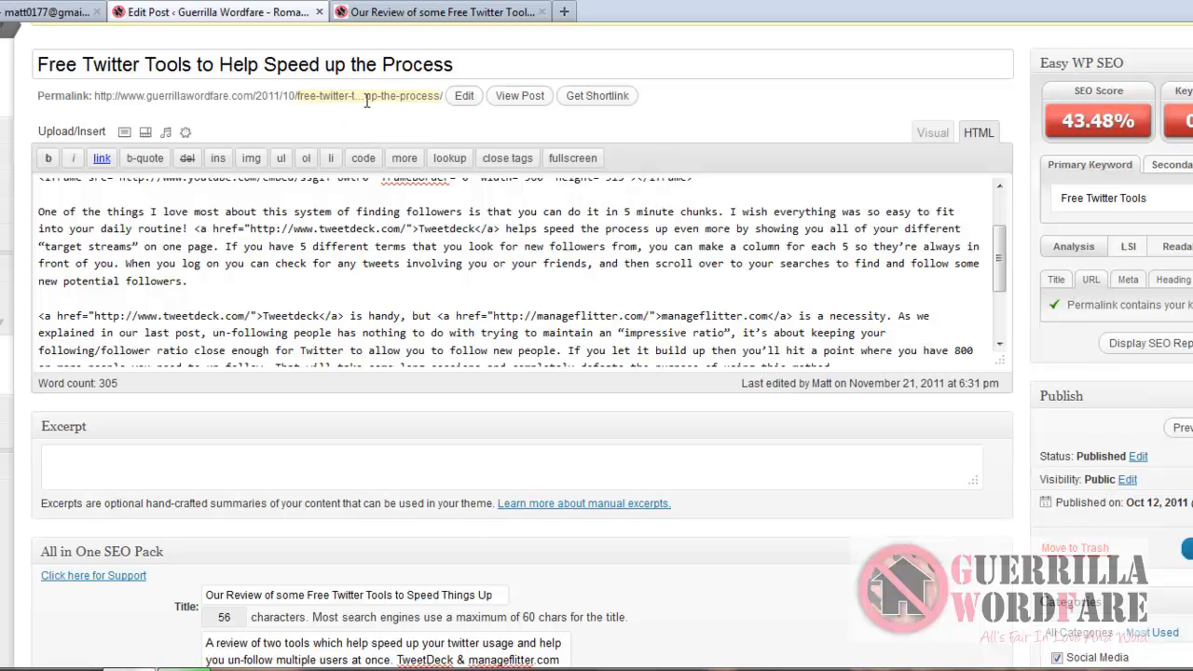
pyautogui.click(1132, 287)
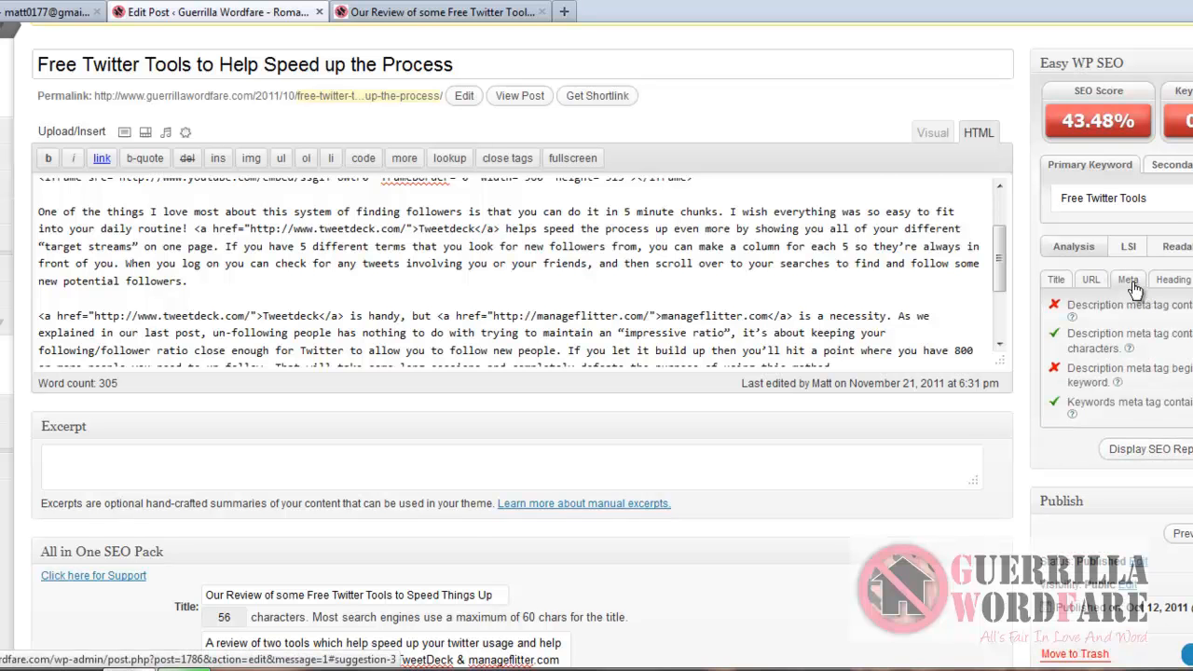
pyautogui.scroll(-1, 746, 444)
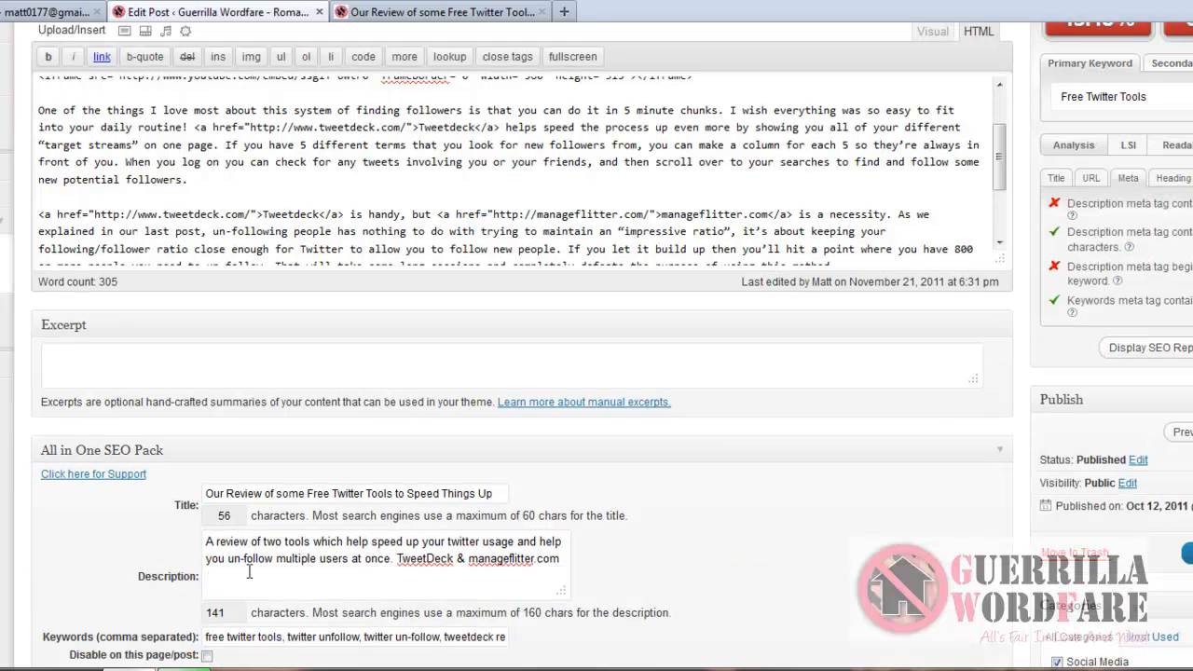
pyautogui.scroll(1, 788, 543)
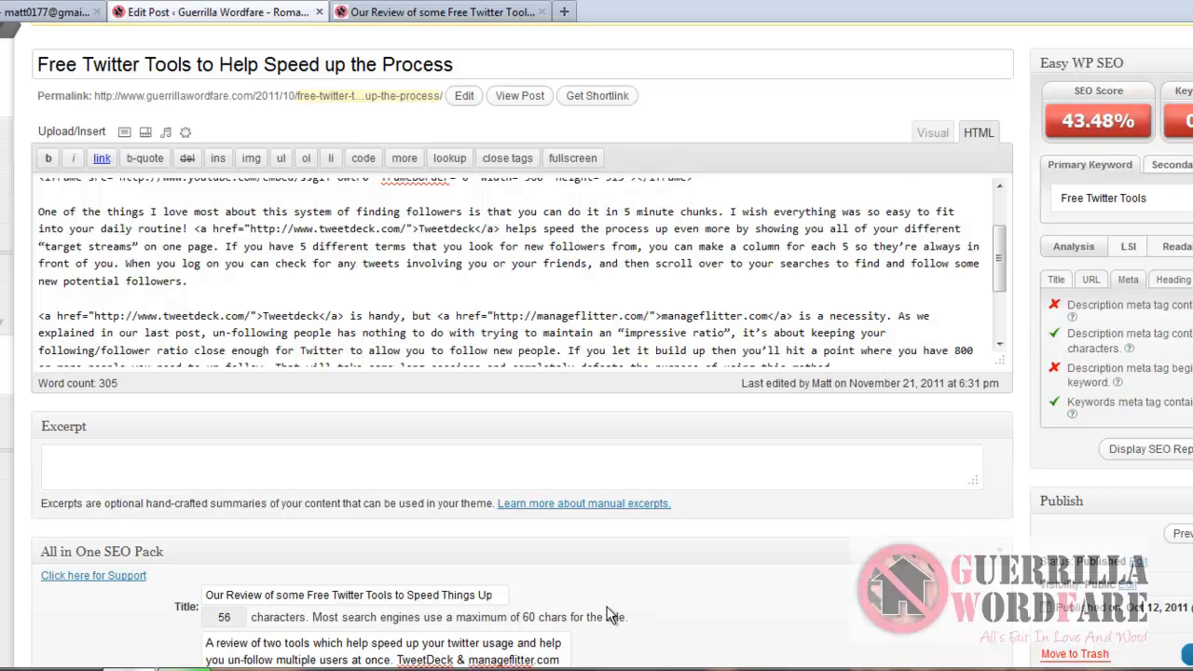
# - Insert "free twitter" before "tools" in the All in One SEO description and update the post
pyautogui.scroll(-2, 607, 611)
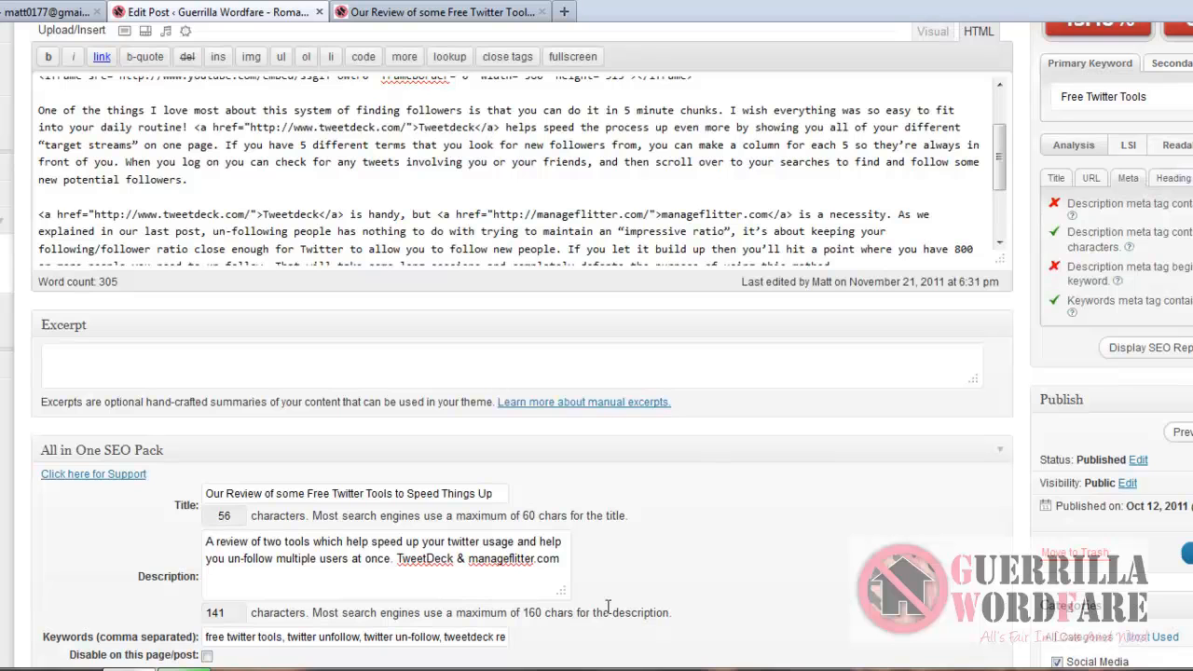
pyautogui.scroll(2, 607, 607)
pyautogui.scroll(-2, 607, 615)
pyautogui.click(286, 541)
pyautogui.write('free twi')
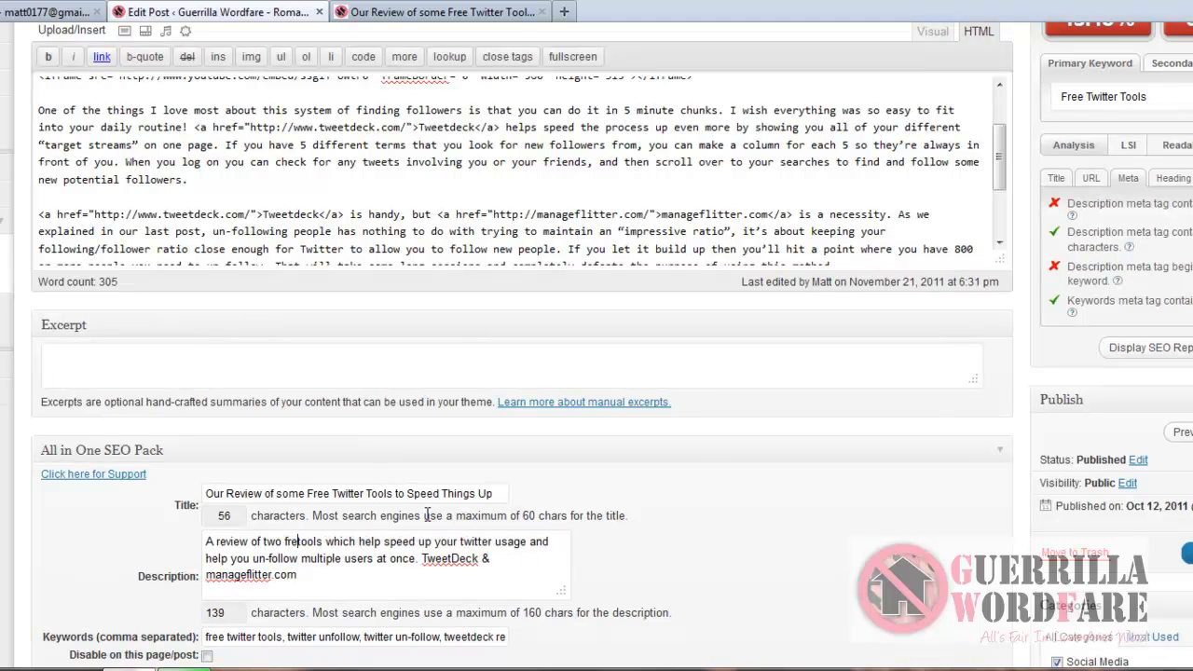
pyautogui.write('tter')
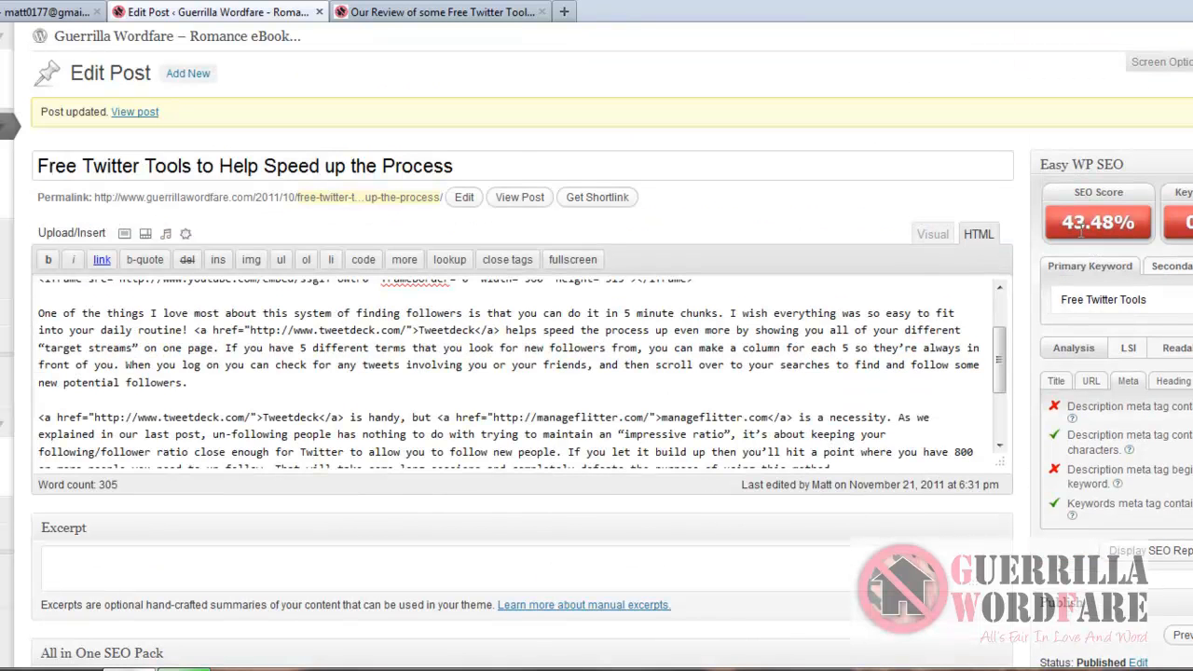
pyautogui.scroll(-2, 975, 445)
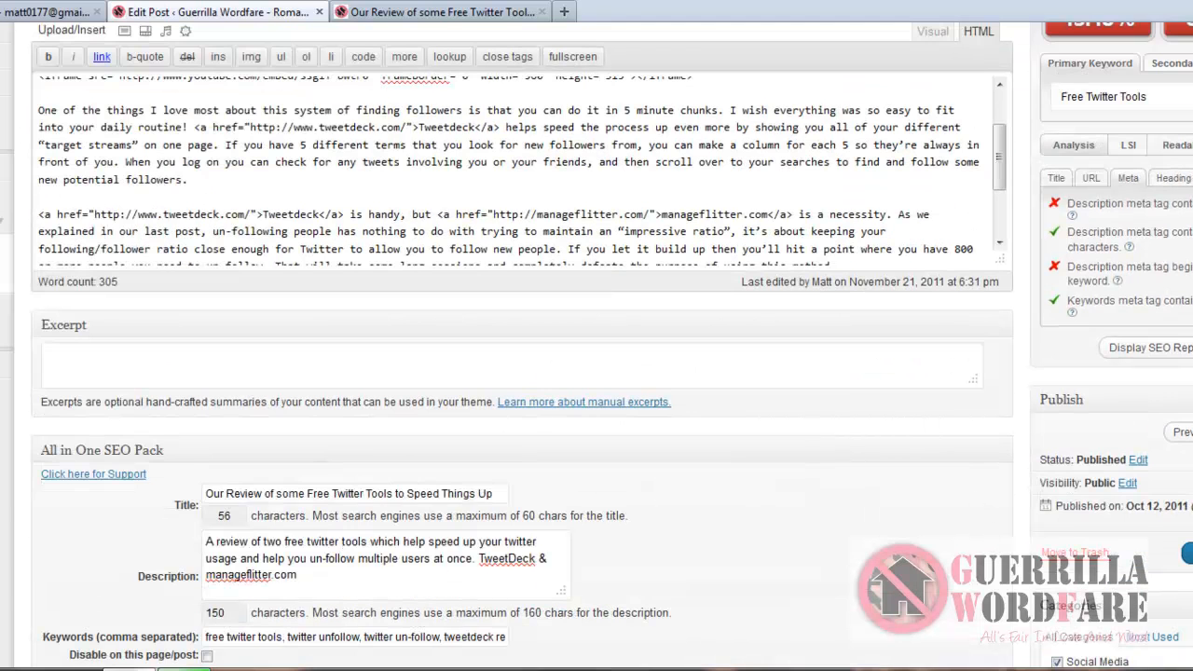
pyautogui.click(1188, 553)
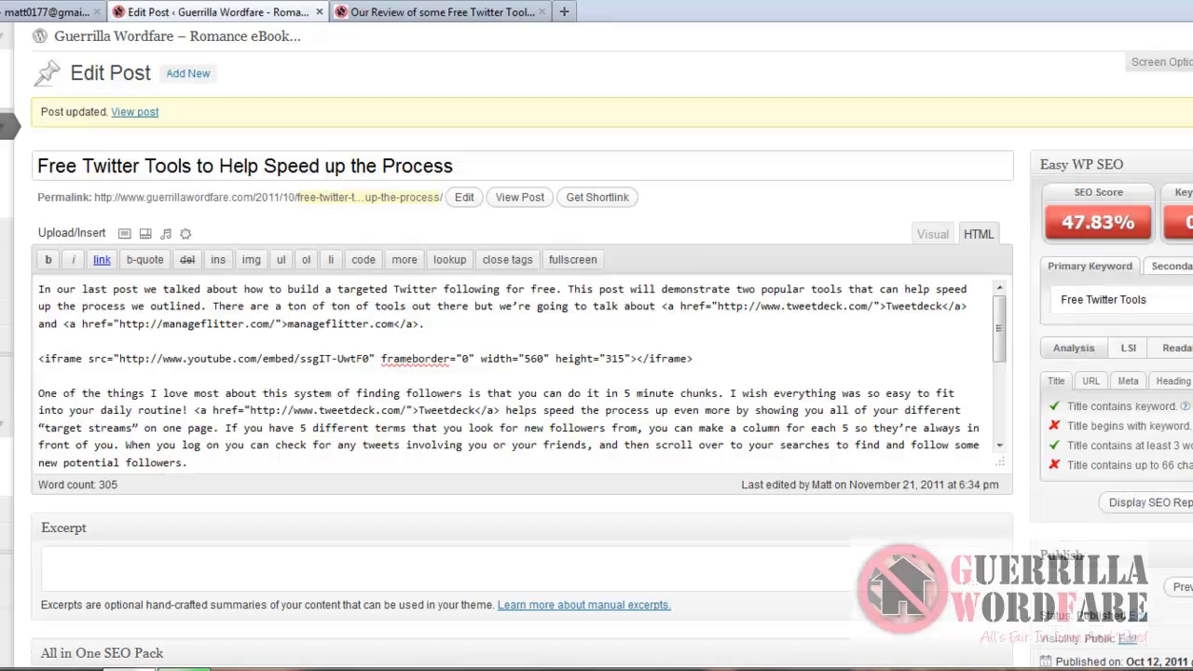
# - Recheck the Easy WP SEO meta tag results against the edited description and keywords
pyautogui.click(1128, 383)
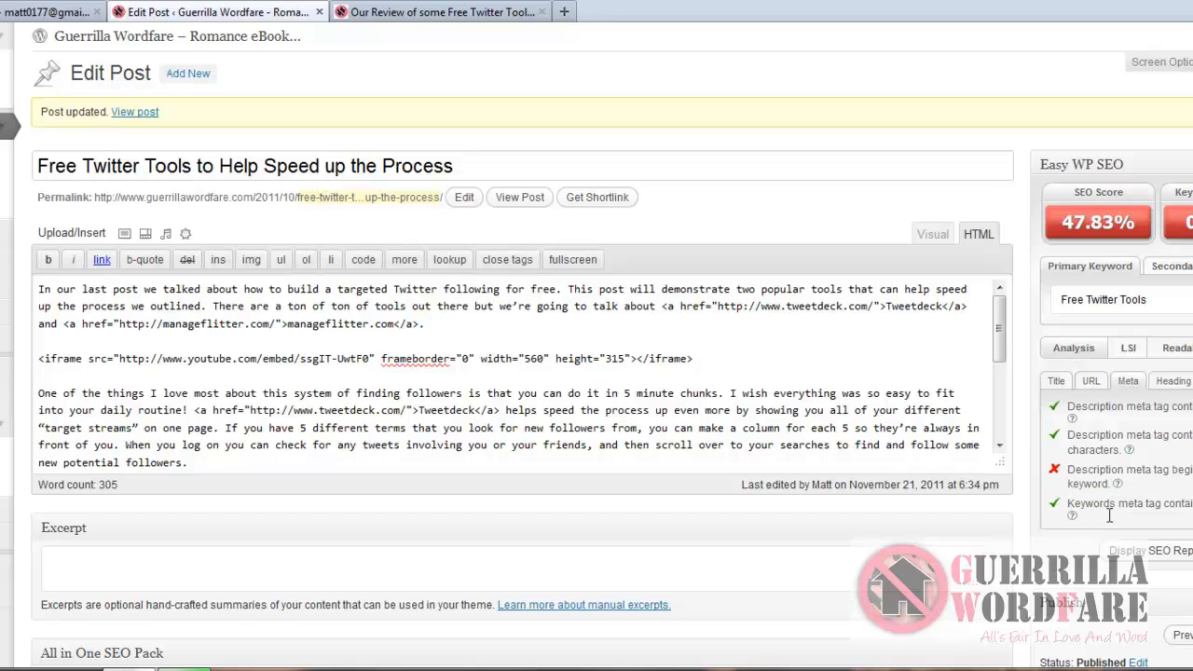
pyautogui.scroll(-2, 741, 626)
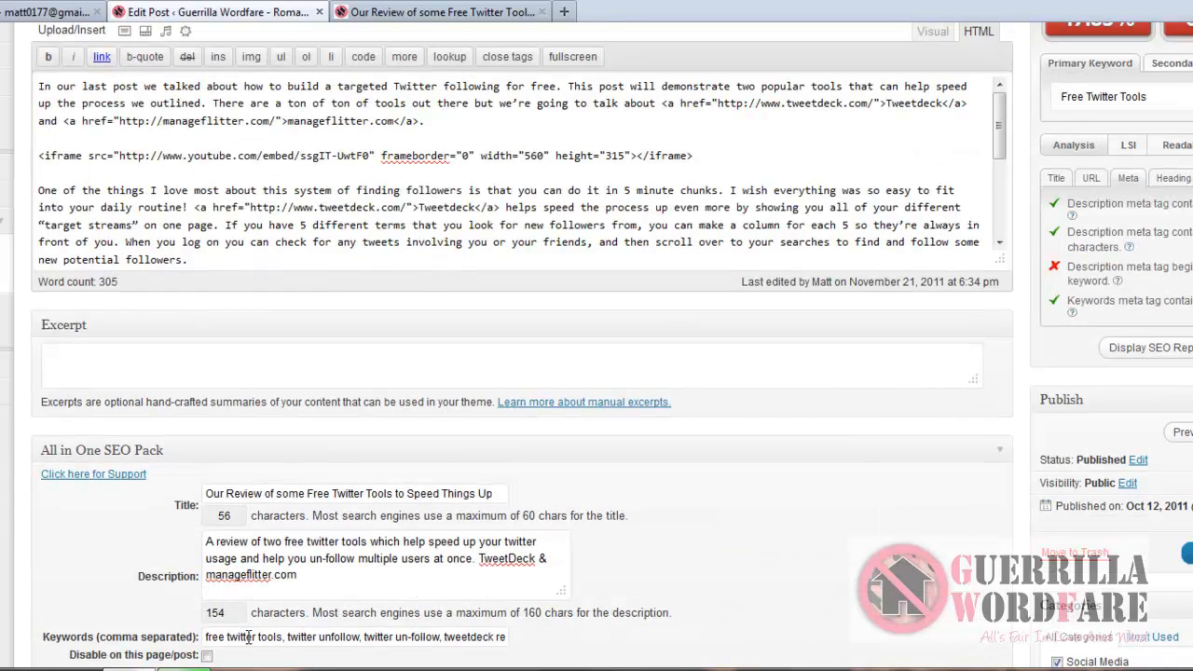
pyautogui.scroll(1, 772, 557)
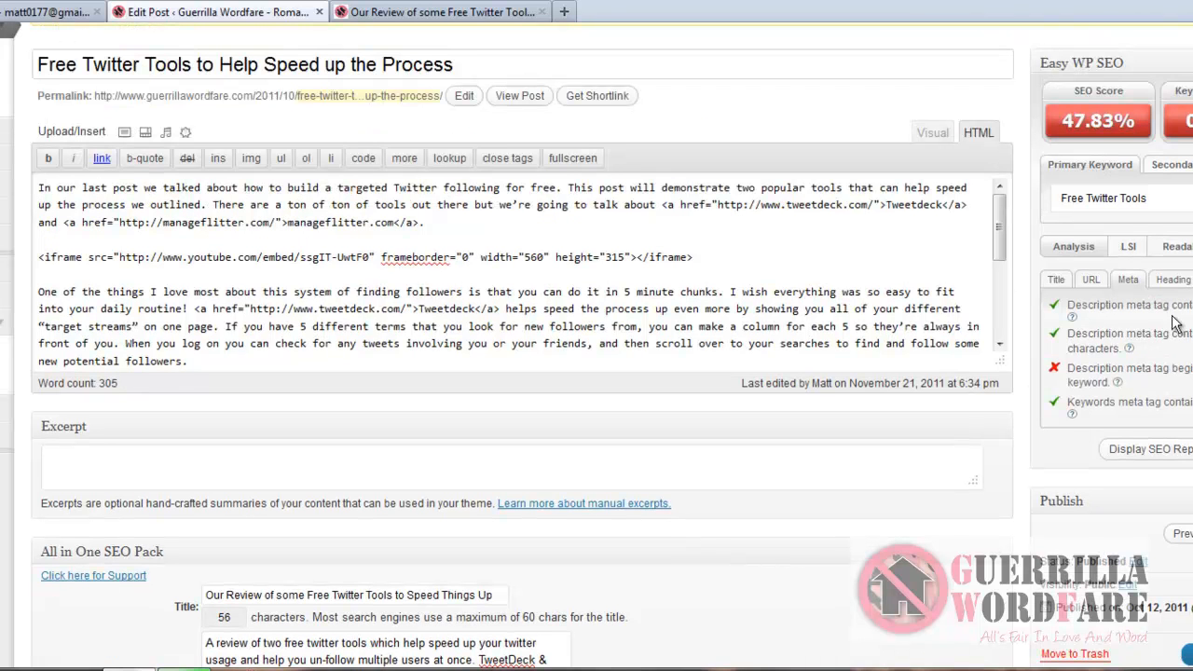
# - Review the Easy WP SEO heading checks and compare the H1 requirement with the heading on the published page
pyautogui.click(1177, 284)
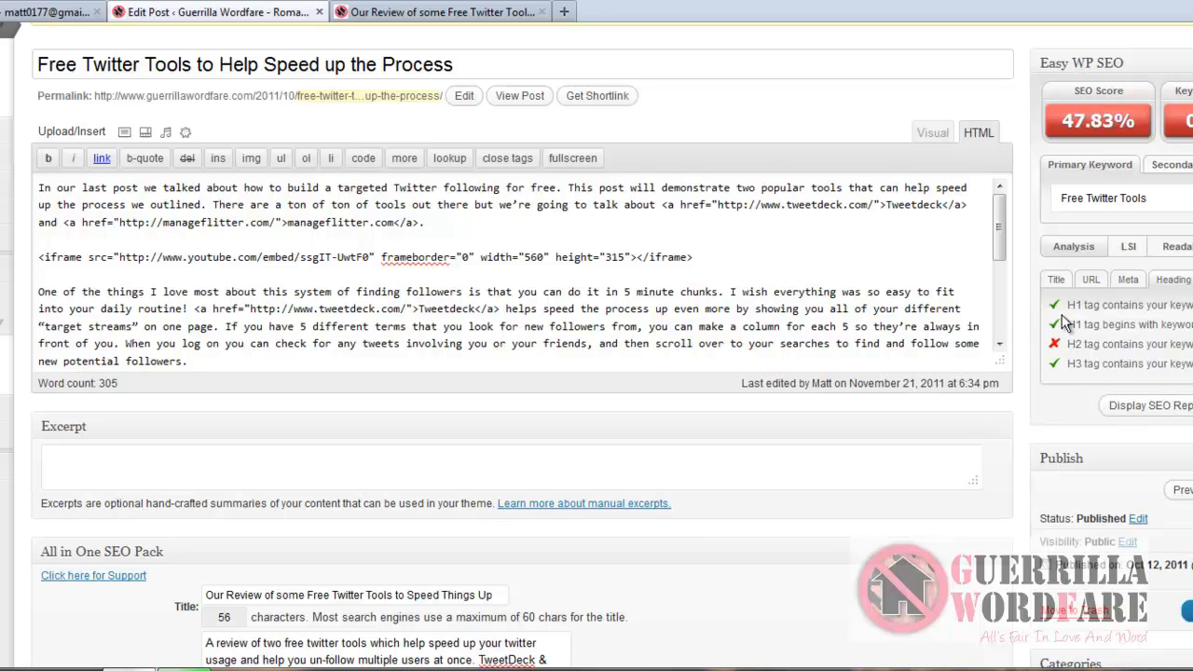
pyautogui.scroll(1, 339, 53)
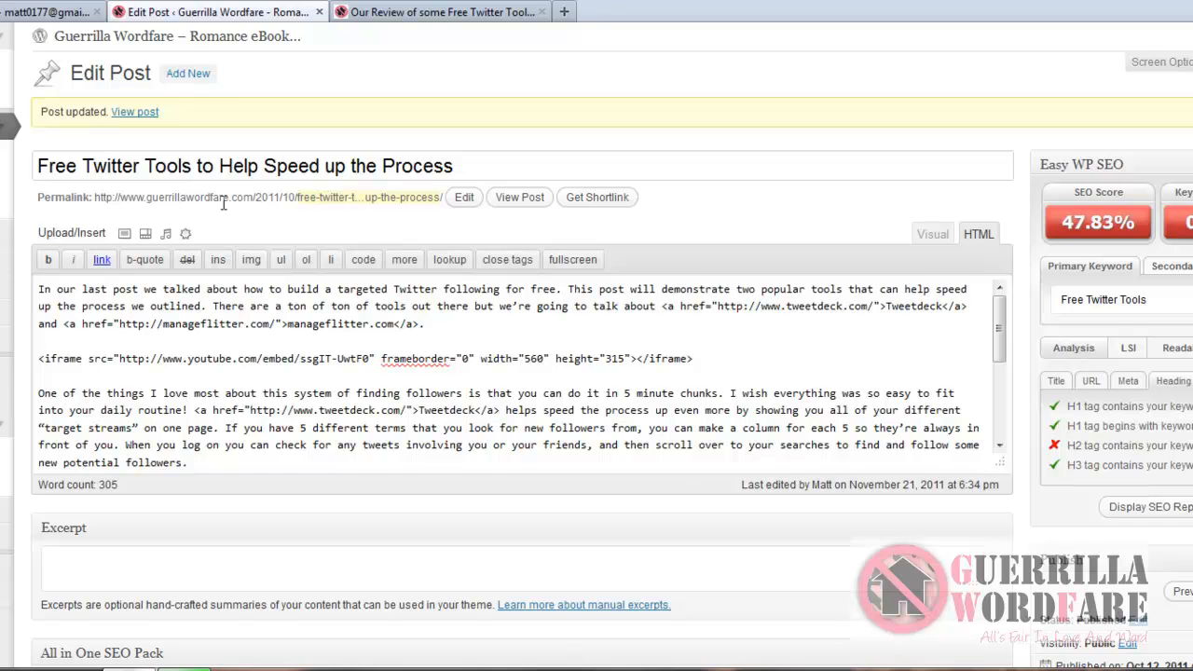
pyautogui.click(410, 12)
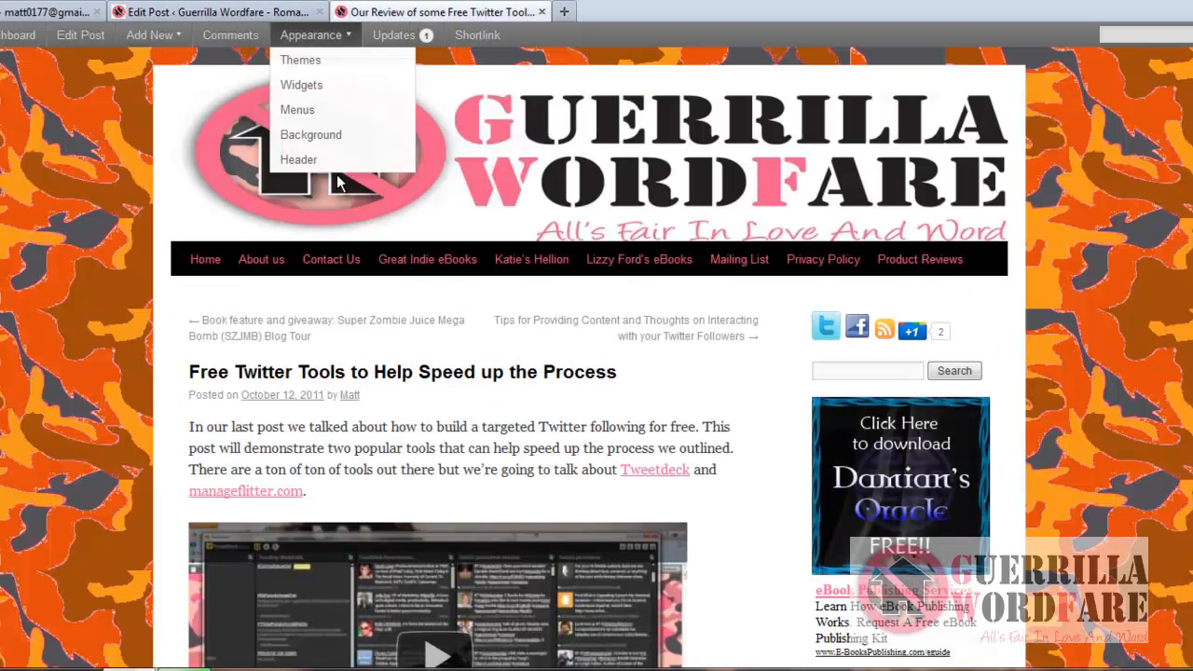
pyautogui.click(177, 13)
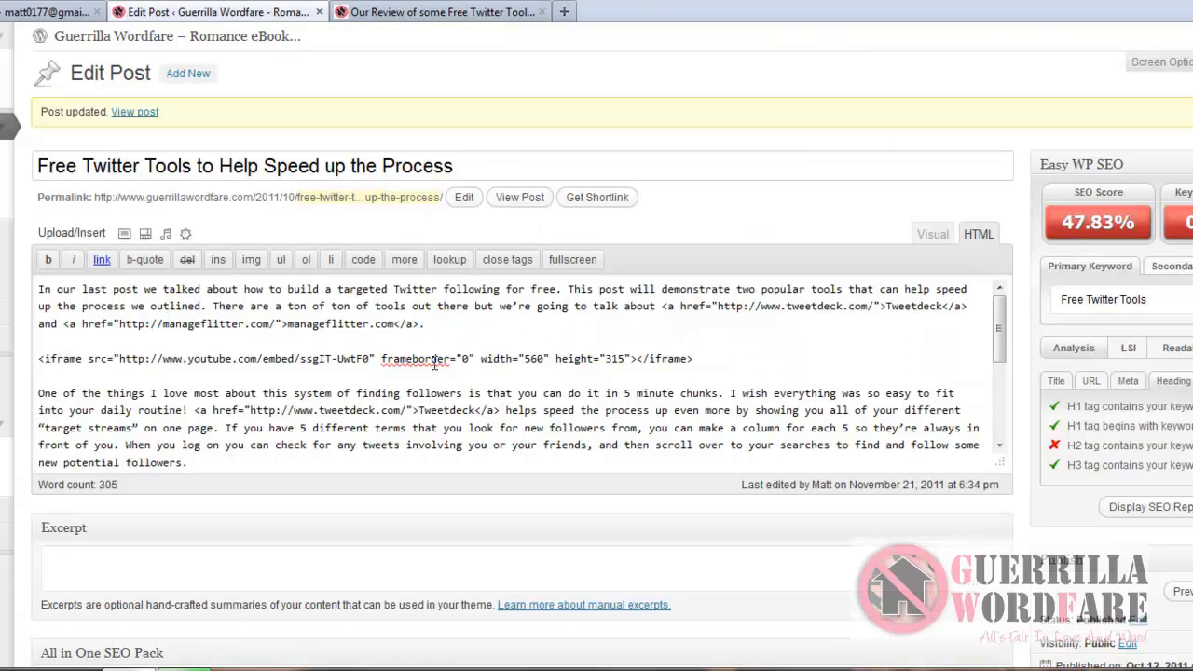
pyautogui.click(421, 11)
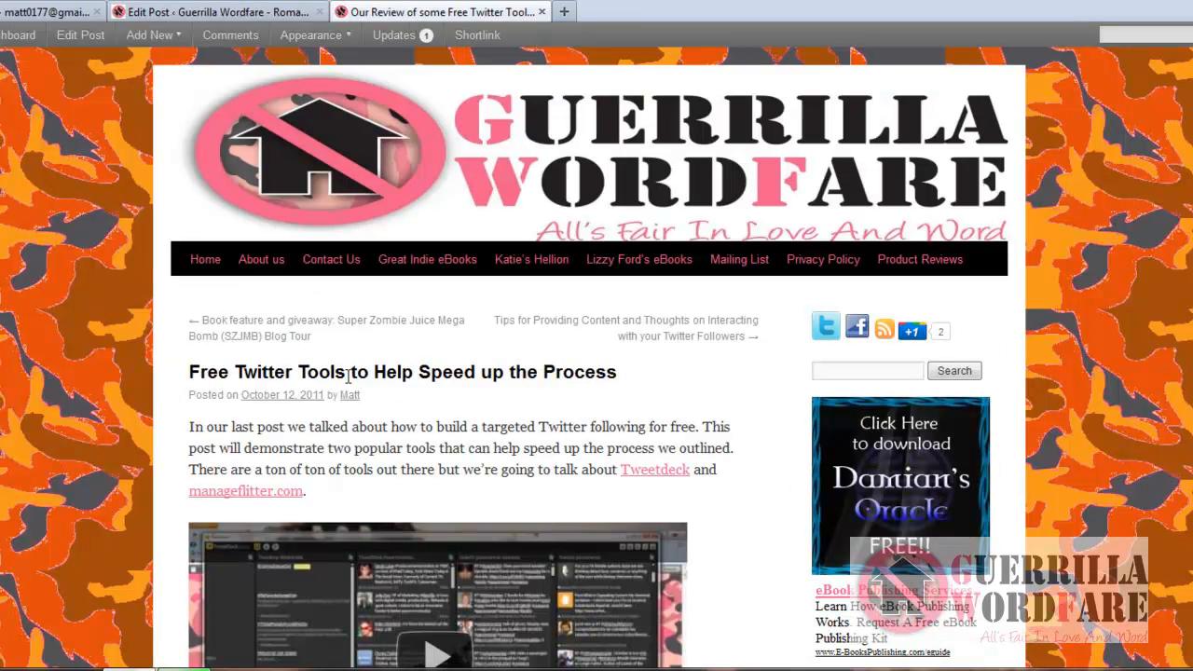
pyautogui.click(244, 13)
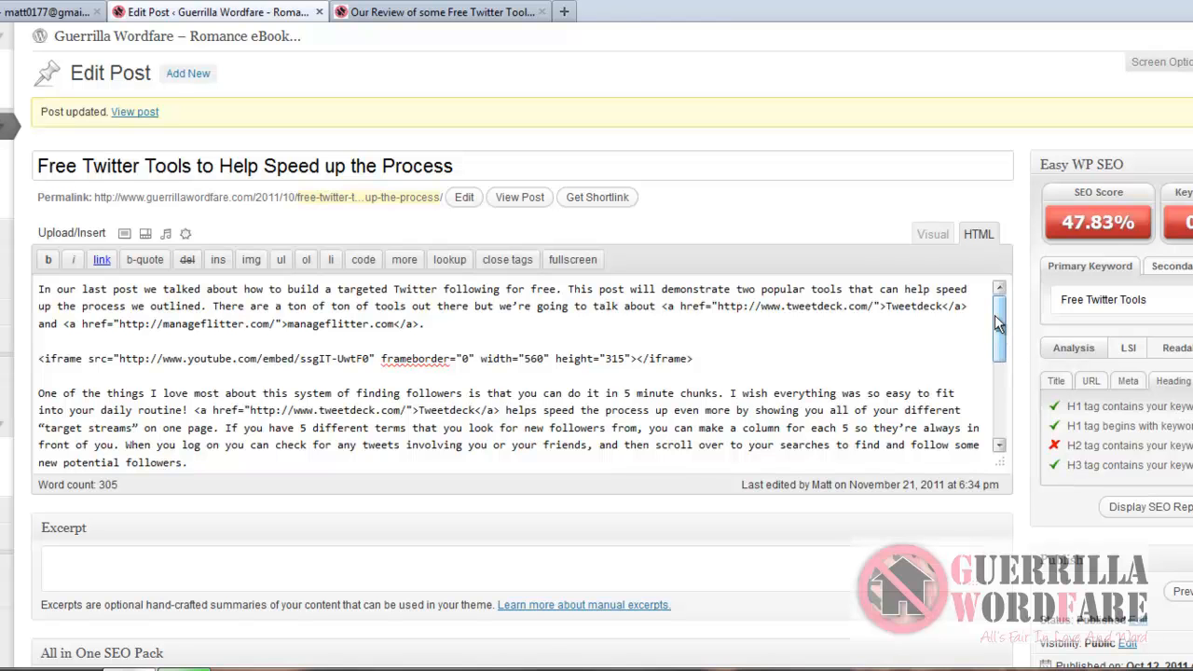
# - Examine the Easy WP SEO content checks for the primary keyword alongside the post's body text
pyautogui.moveTo(998, 323)
pyautogui.mouseDown()
pyautogui.moveTo(989, 411)
pyautogui.moveTo(997, 303)
pyautogui.mouseUp()
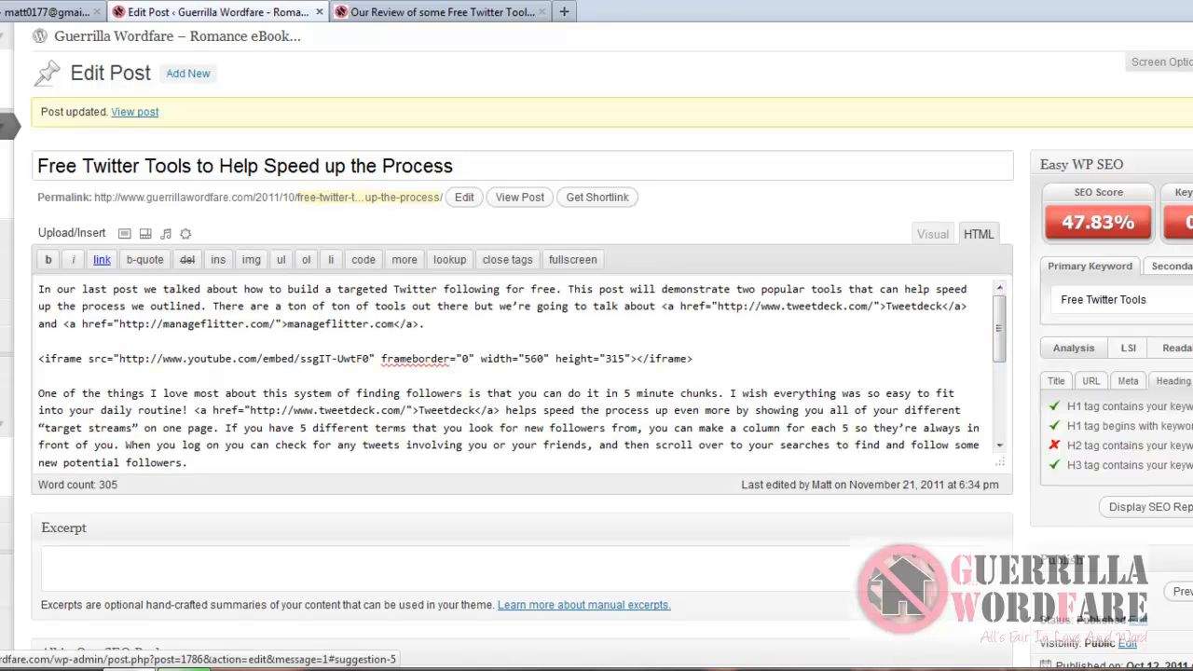
pyautogui.click(1192, 382)
pyautogui.scroll(-3, 873, 529)
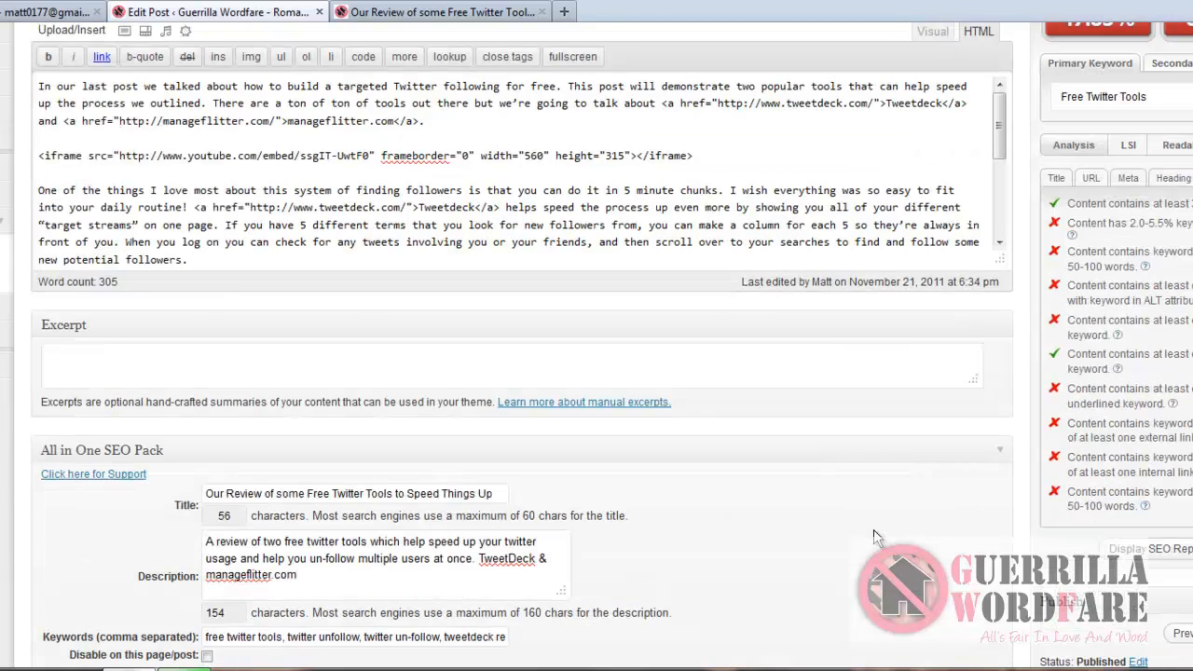
# - Insert "free twitter" before "tools" in the post body's opening paragraph, after "two popular", and update the post
pyautogui.scroll(3, 873, 529)
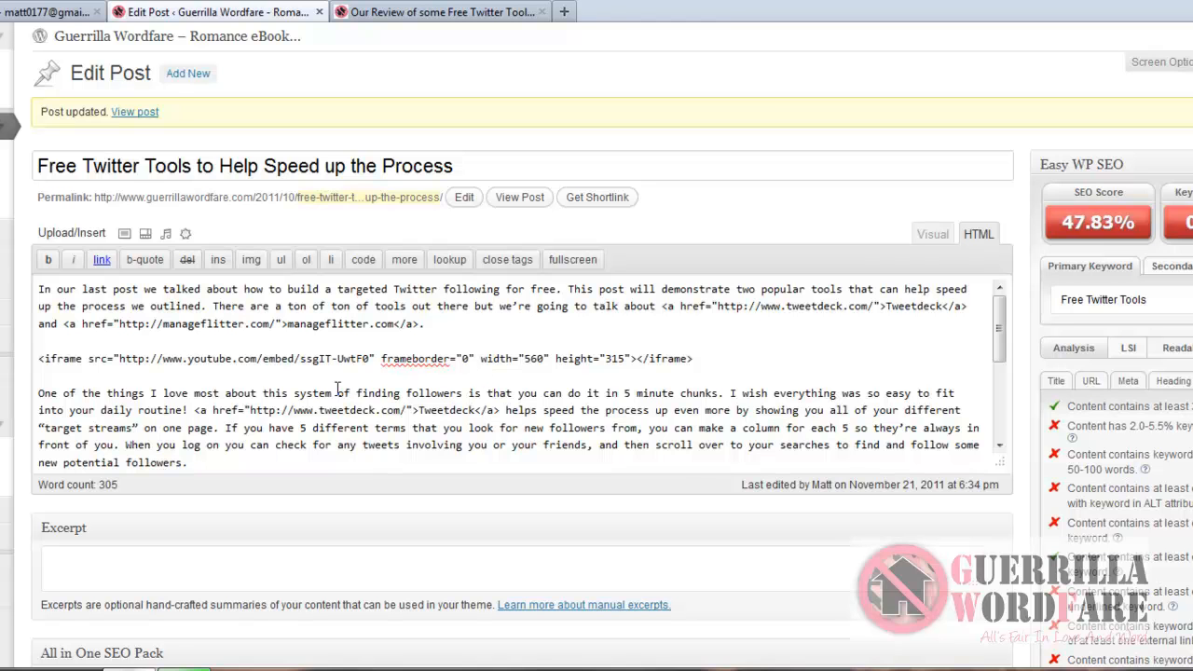
pyautogui.click(718, 390)
pyautogui.click(811, 289)
pyautogui.write('free ')
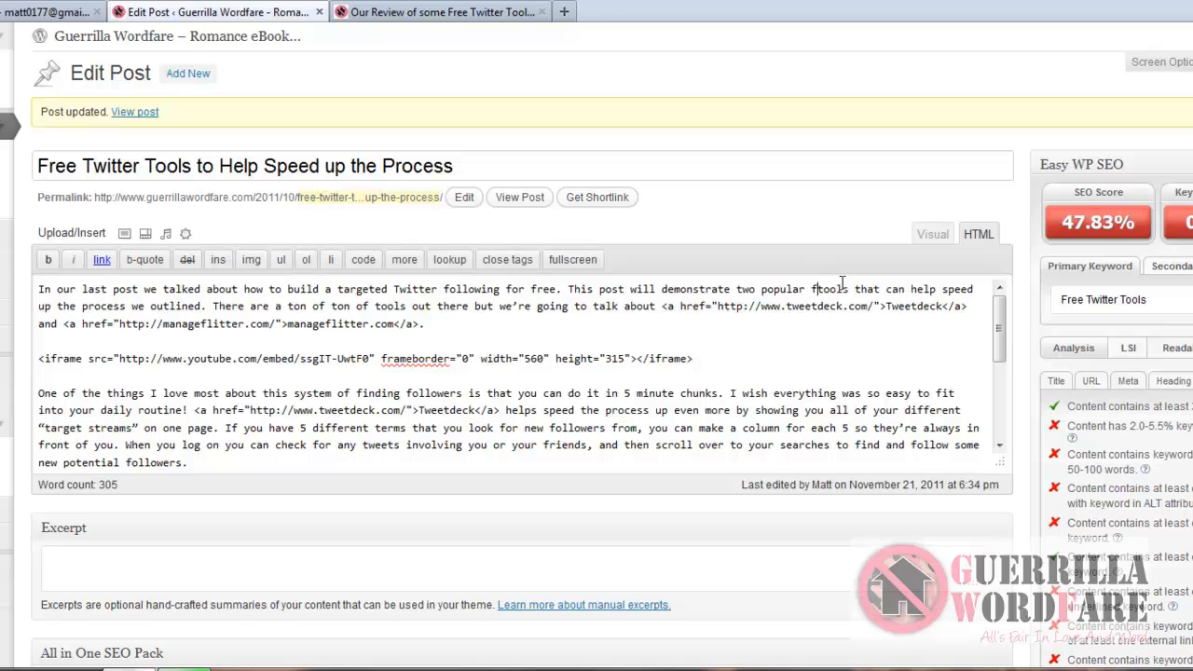
pyautogui.write('twitter')
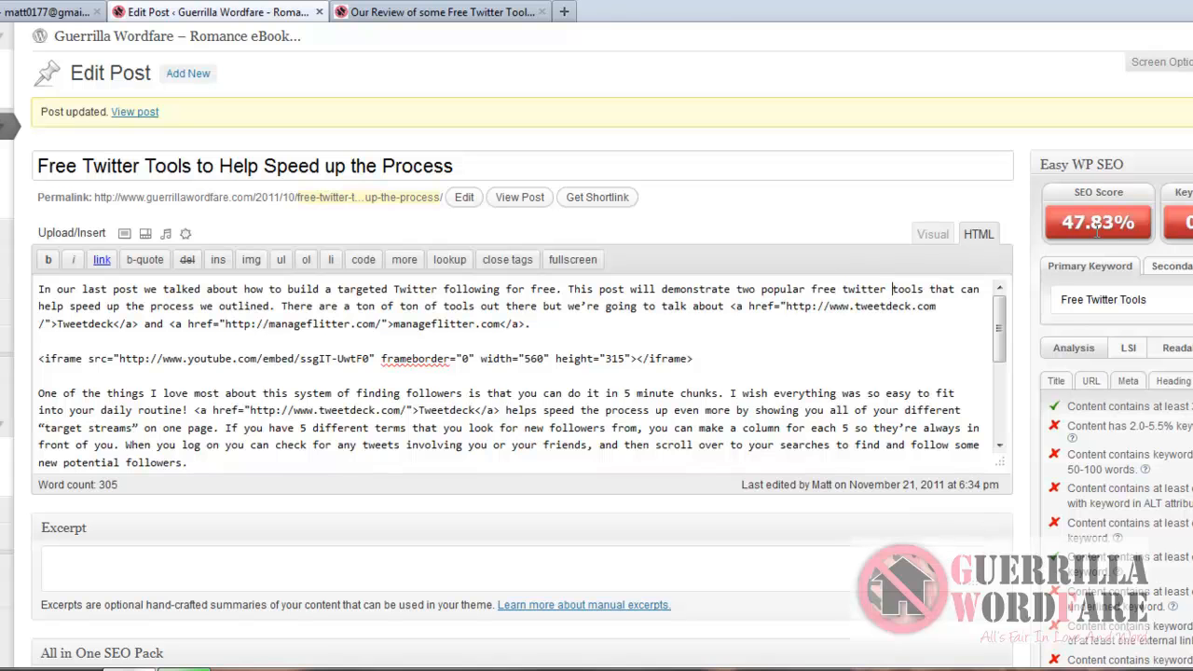
pyautogui.scroll(-5, 992, 520)
pyautogui.click(1189, 653)
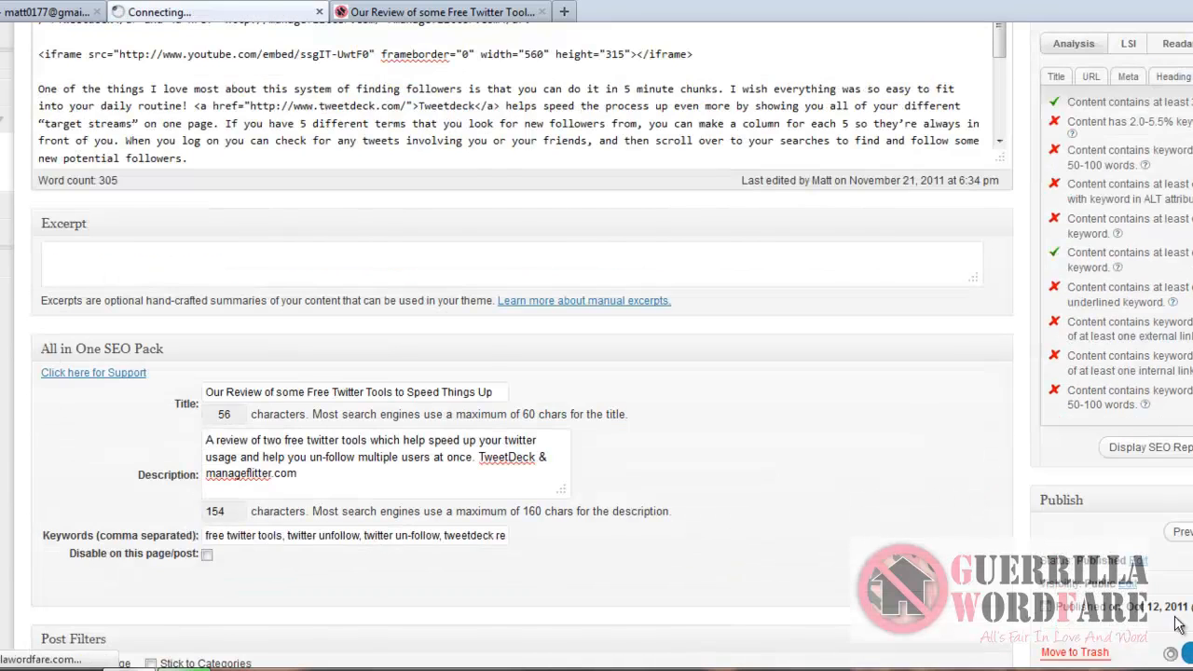
# - Recheck the Easy WP SEO score and content checks for the primary keyword against the edited opening paragraph
pyautogui.scroll(3, 916, 524)
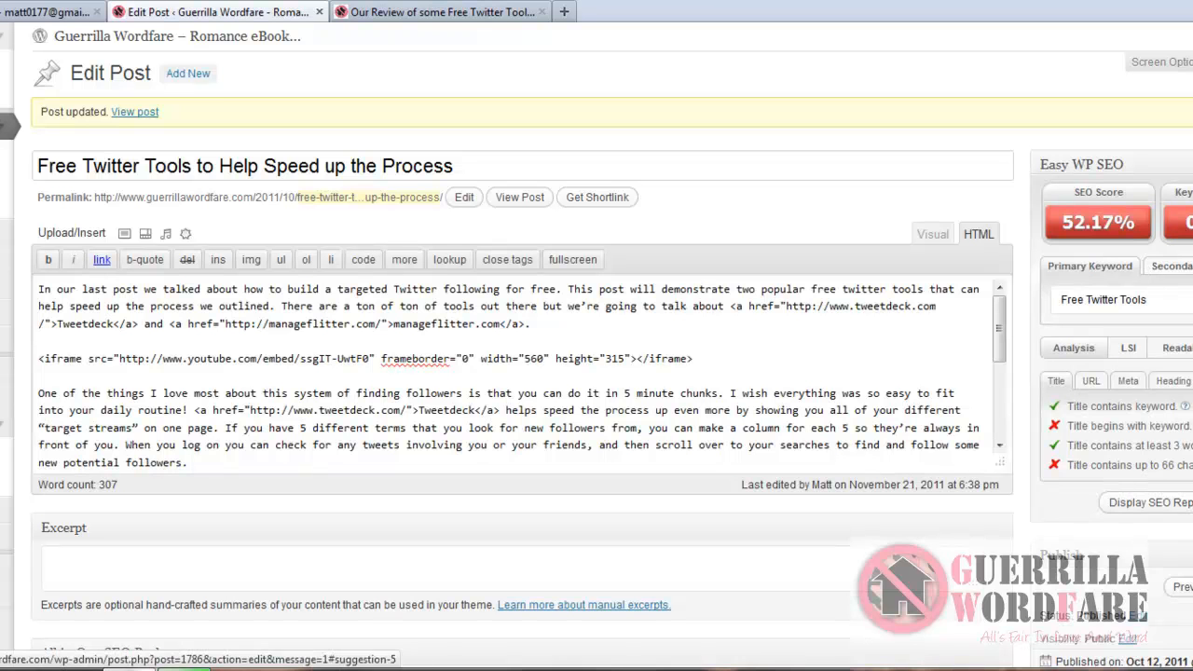
pyautogui.click(1192, 382)
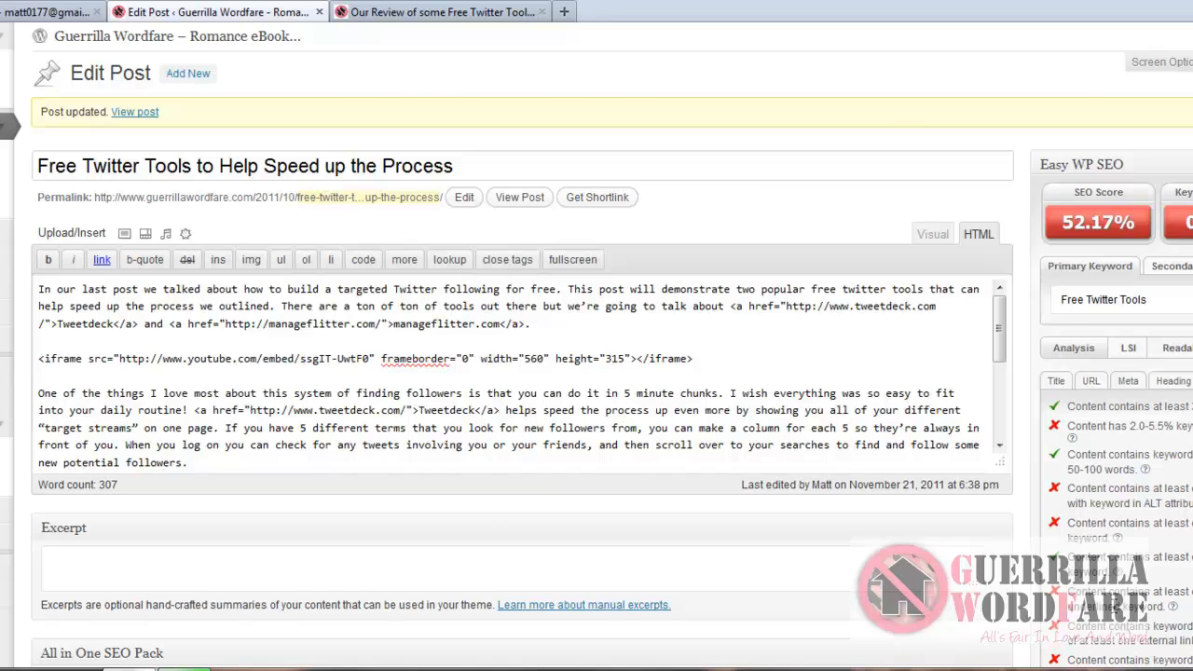
pyautogui.scroll(-1, 1115, 601)
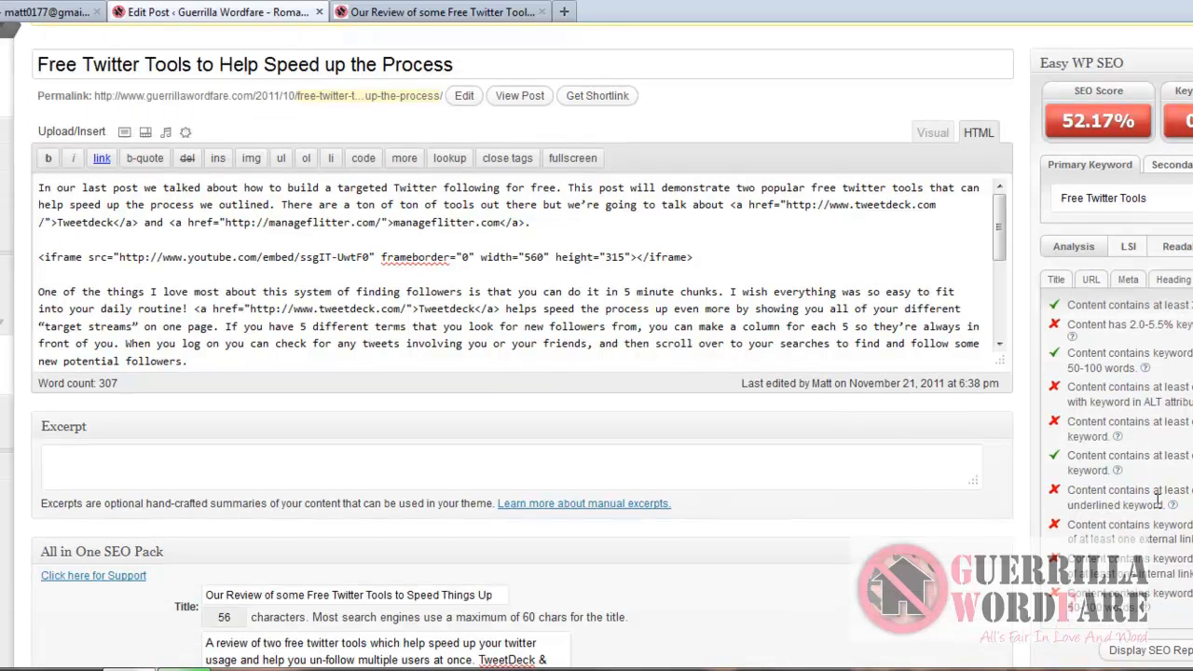